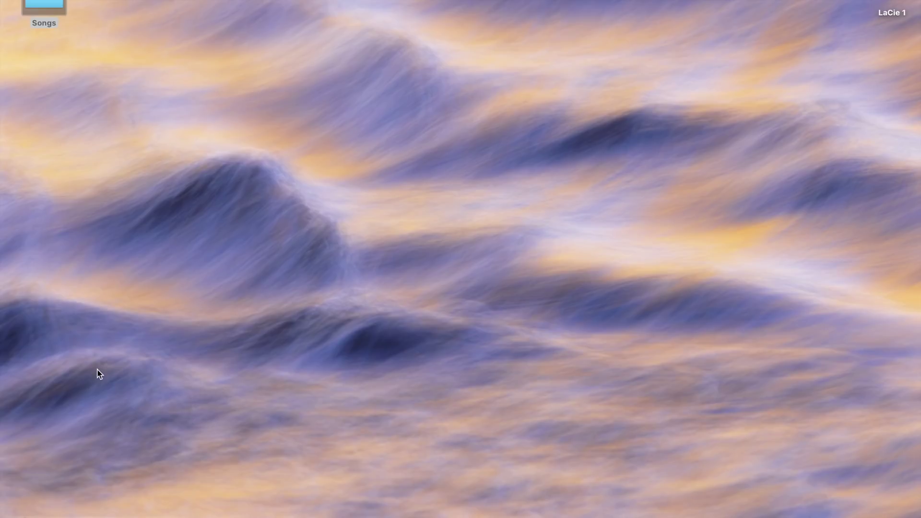
# - Open Safari and load the ulti.media website
pyautogui.moveTo(125, 513)
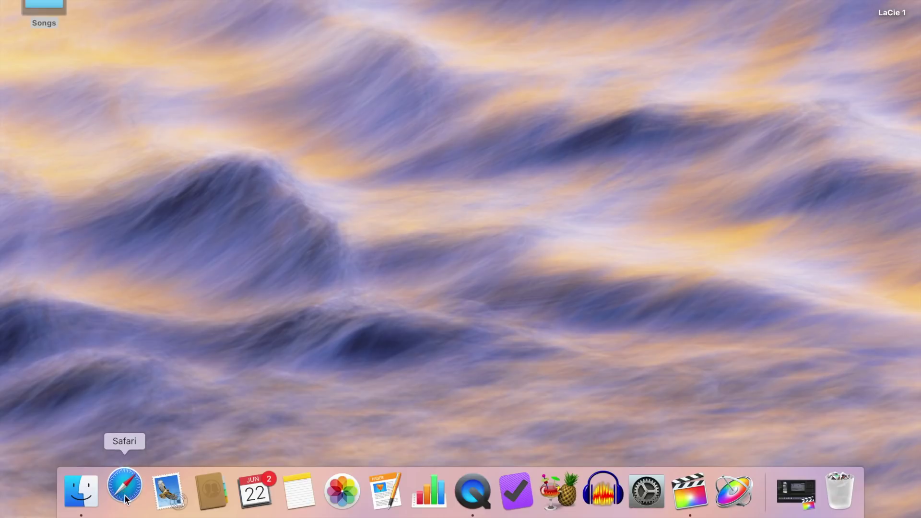
pyautogui.click(125, 499)
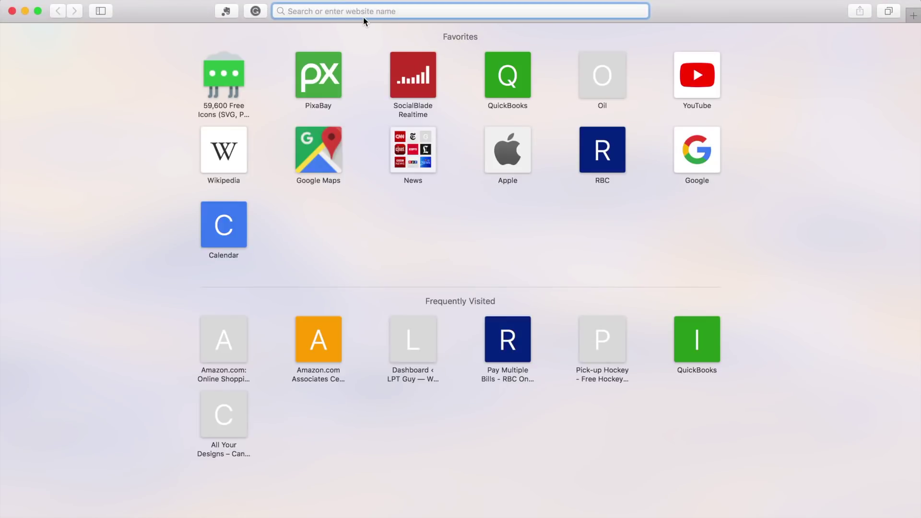
pyautogui.write('ulti.media')
pyautogui.press('Return')
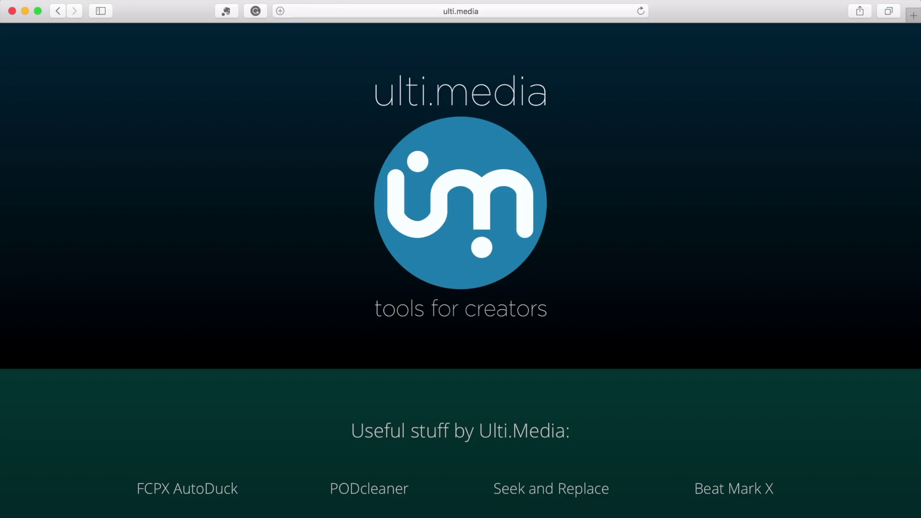
# - Download BeatMark X 1.0 for Mac from its product page, then close Safari
pyautogui.scroll(-7, 374, 94)
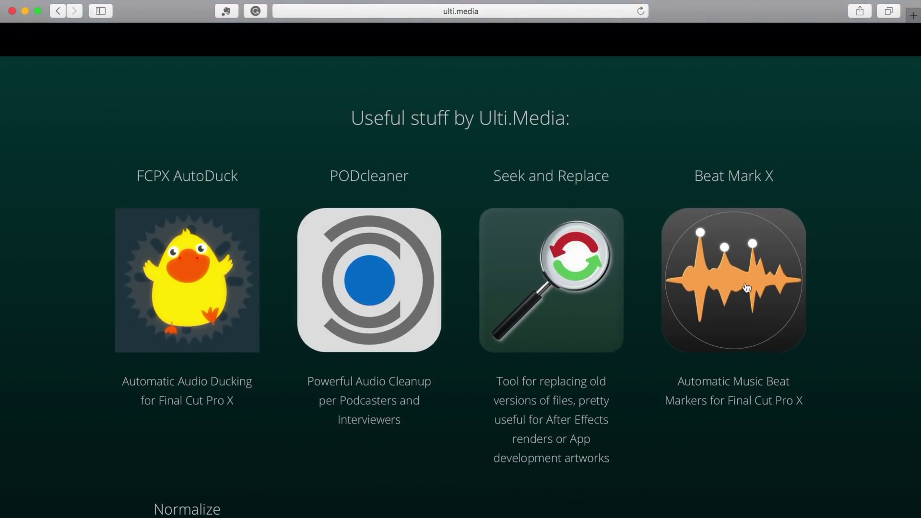
pyautogui.click(746, 284)
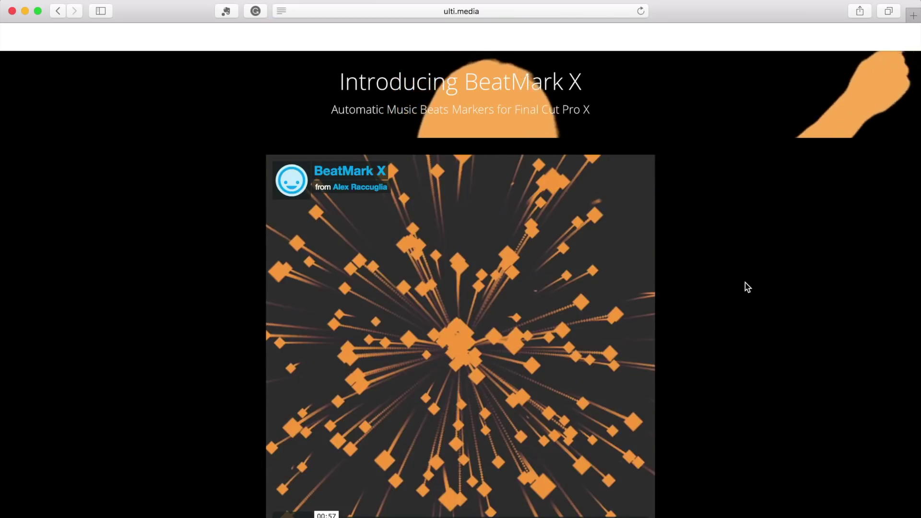
pyautogui.scroll(-10, 745, 286)
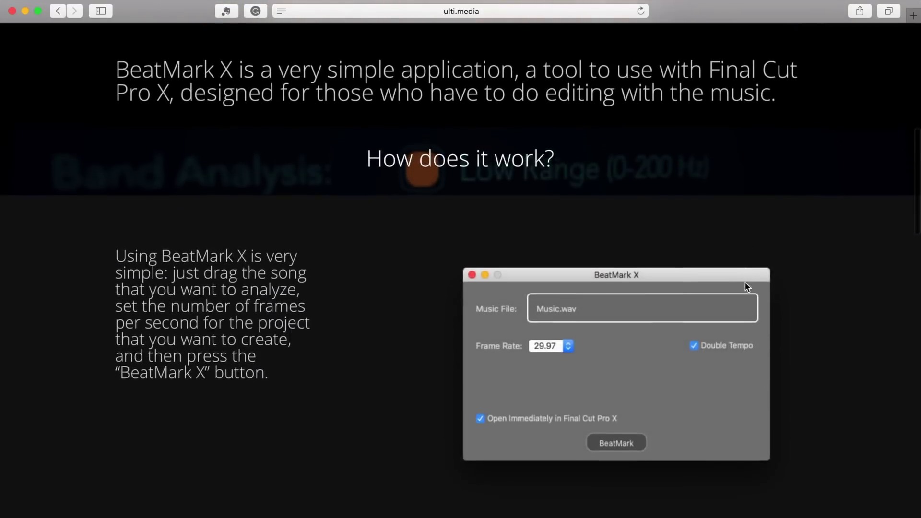
pyautogui.scroll(-15, 745, 283)
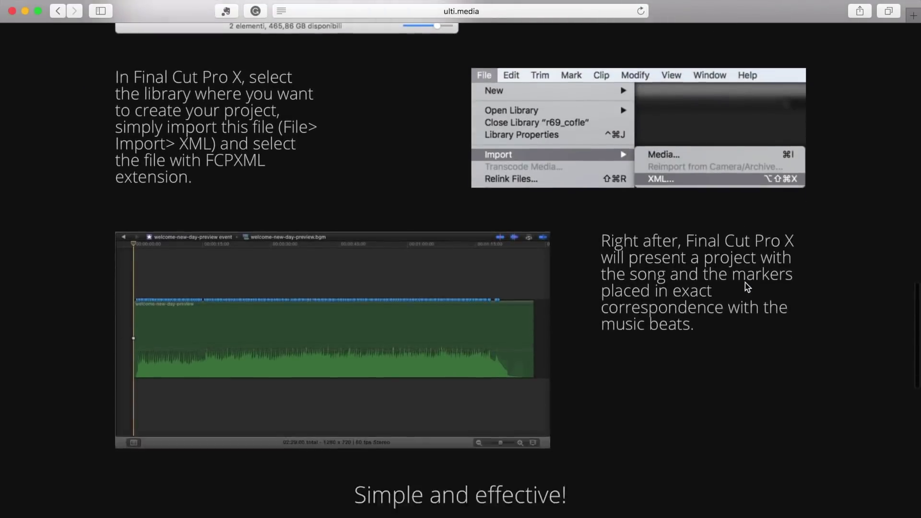
pyautogui.scroll(-8, 744, 283)
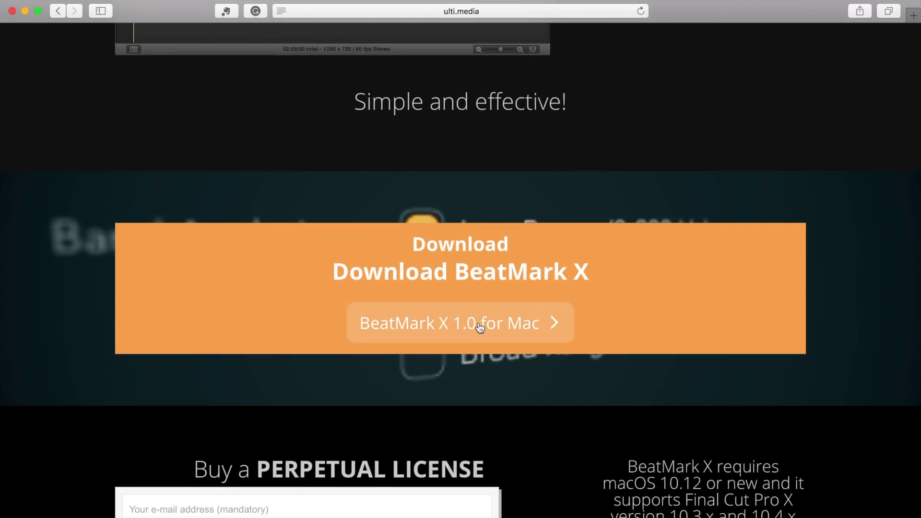
pyautogui.click(479, 326)
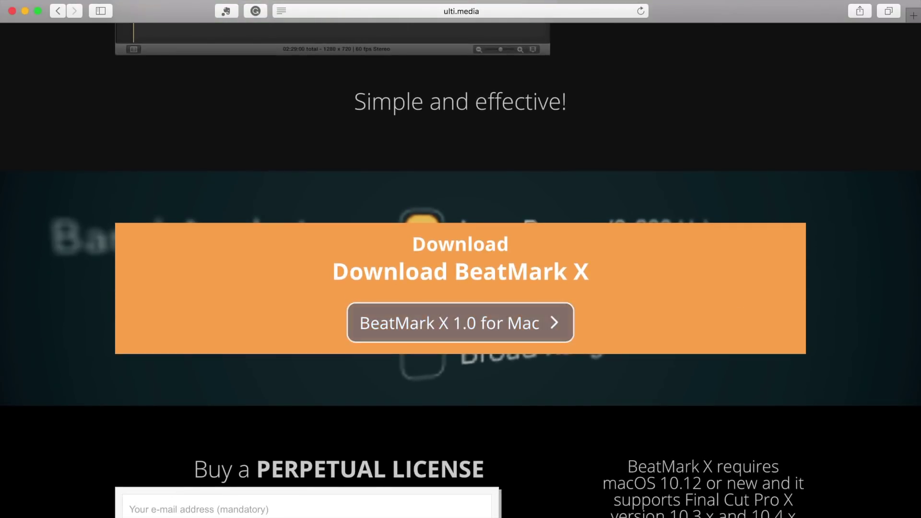
pyautogui.click(12, 11)
# - Launch BeatMark X from Launchpad and drop Rip It-JP.mp3 from the Songs folder into it
pyautogui.press('F4')
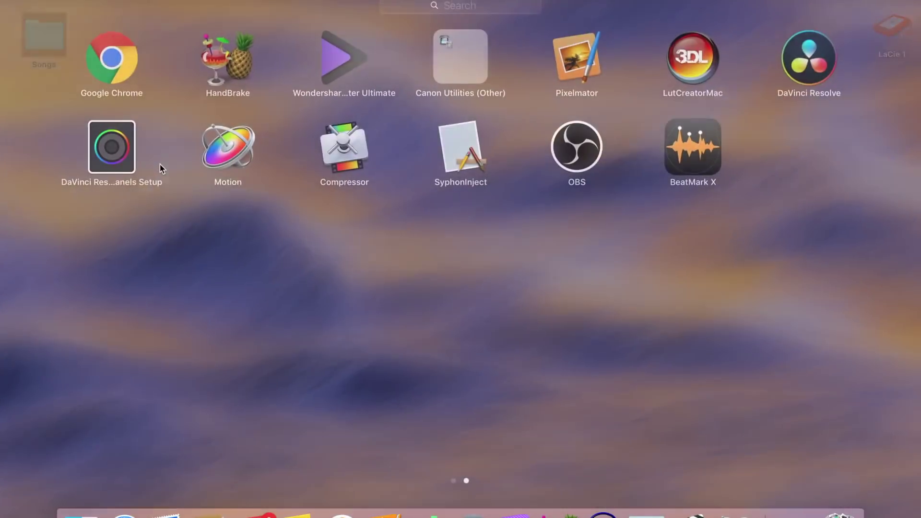
pyautogui.click(695, 153)
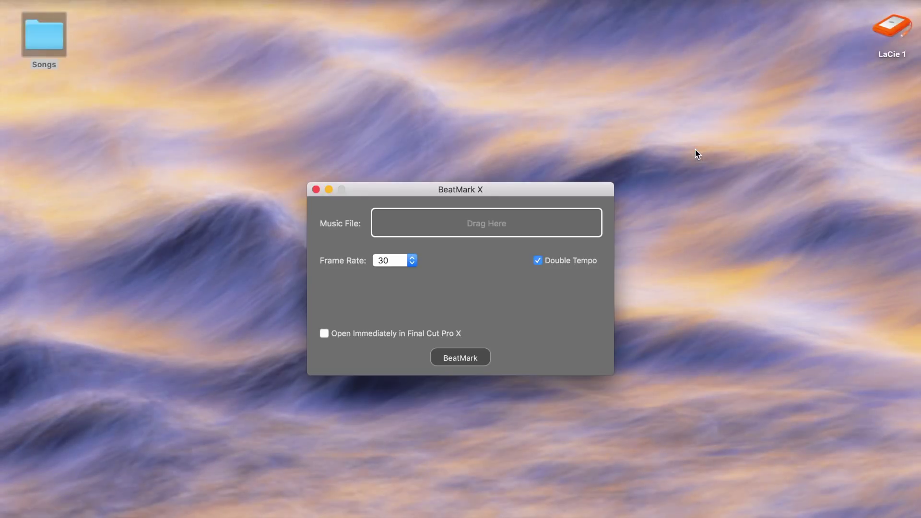
pyautogui.moveTo(480, 190); pyautogui.dragTo(711, 128)
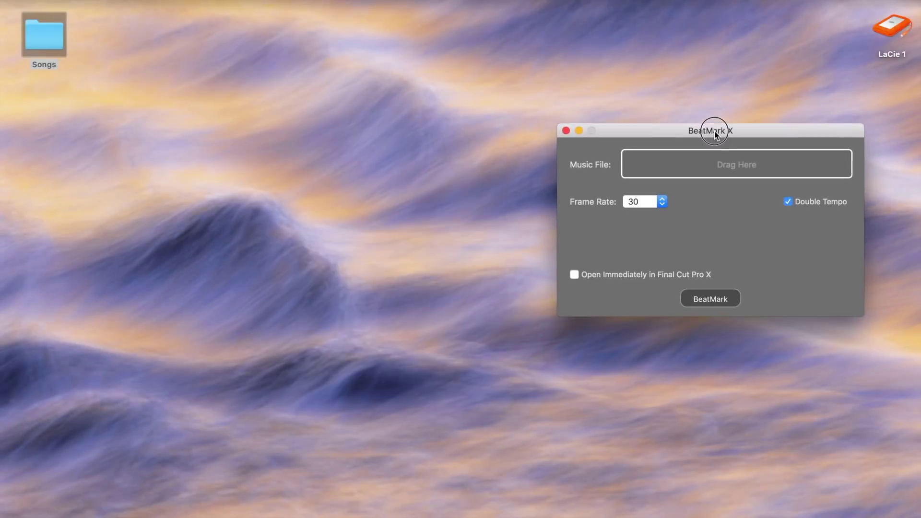
pyautogui.doubleClick(56, 48)
pyautogui.scroll(-5, 247, 199)
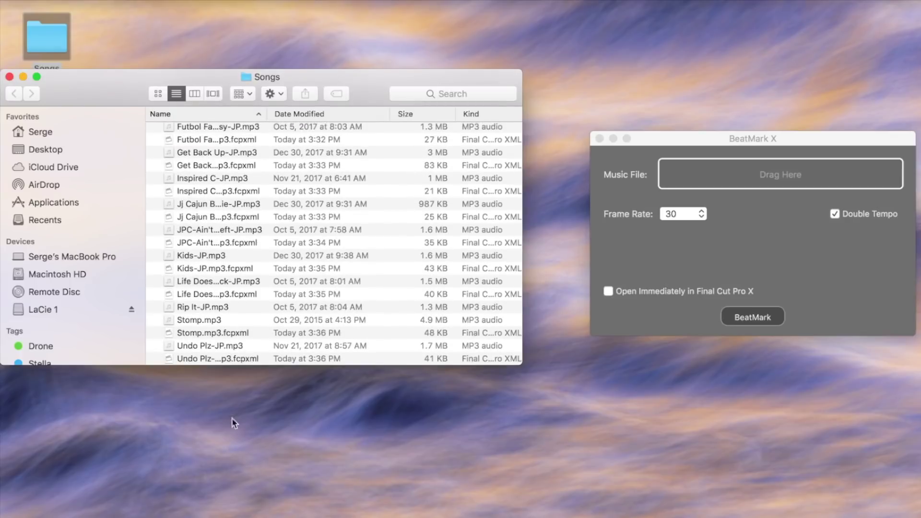
pyautogui.click(201, 308)
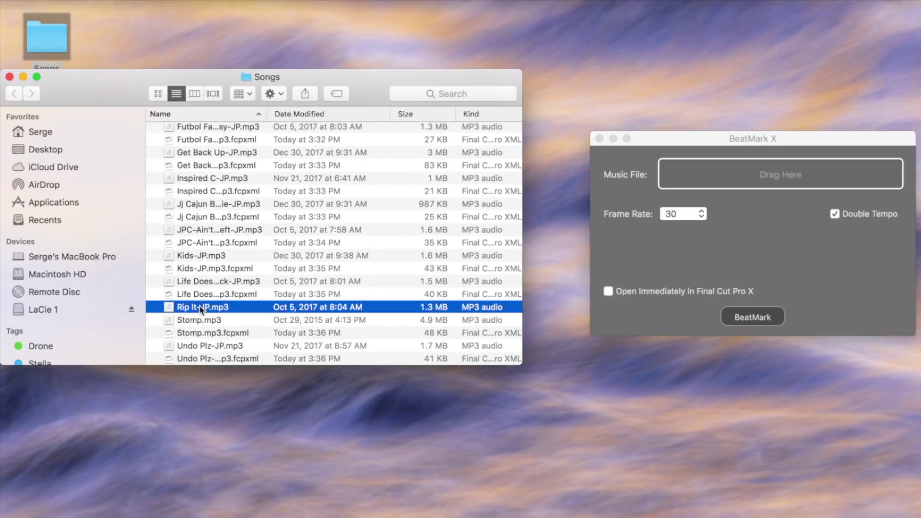
pyautogui.moveTo(200, 305); pyautogui.dragTo(739, 170)
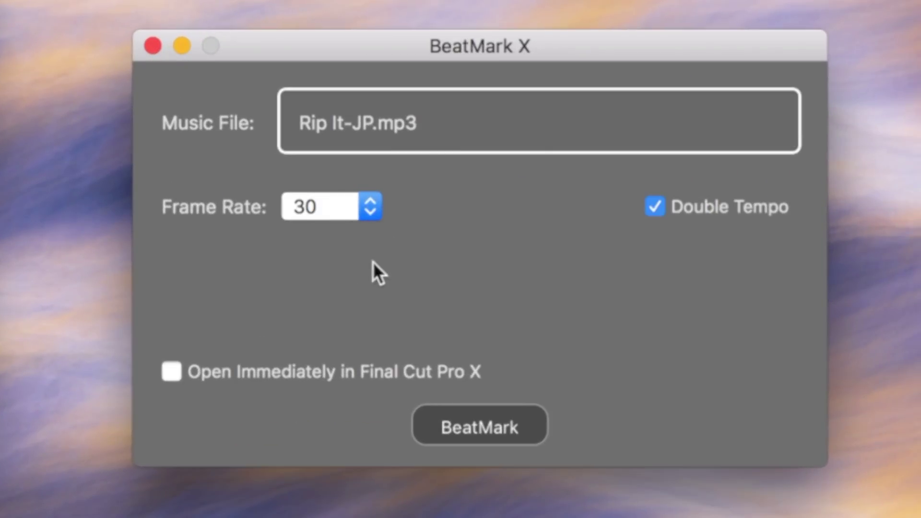
# - Keep the frame rate at 30 and run the BeatMark beat analysis
pyautogui.click(370, 214)
pyautogui.click(370, 214)
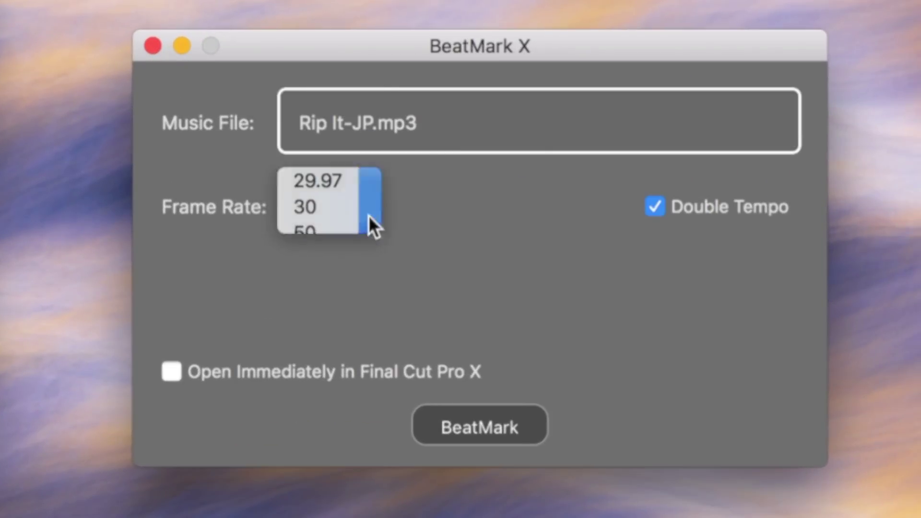
pyautogui.click(517, 418)
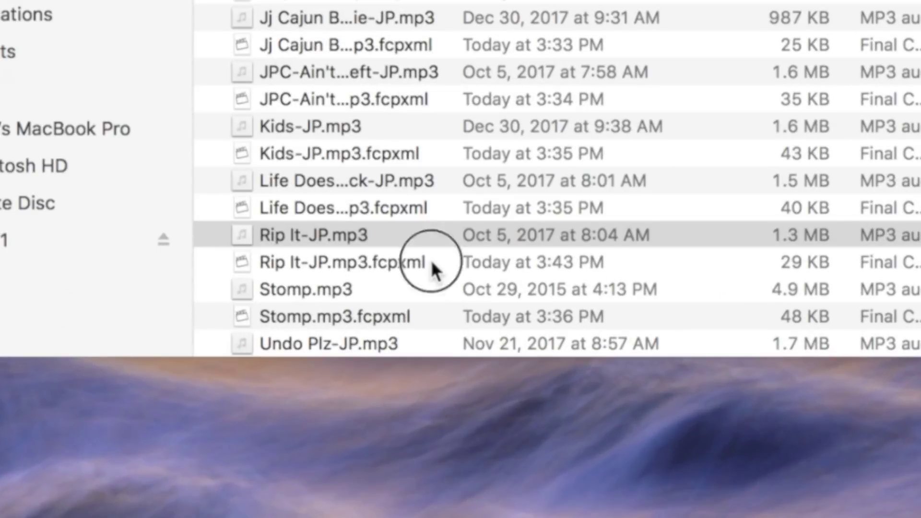
# - Move Rip It-JP.mp3.fcpxml to the desktop, close BeatMark X and the Songs window, and launch Final Cut Pro
pyautogui.click(431, 261)
pyautogui.click(431, 261)
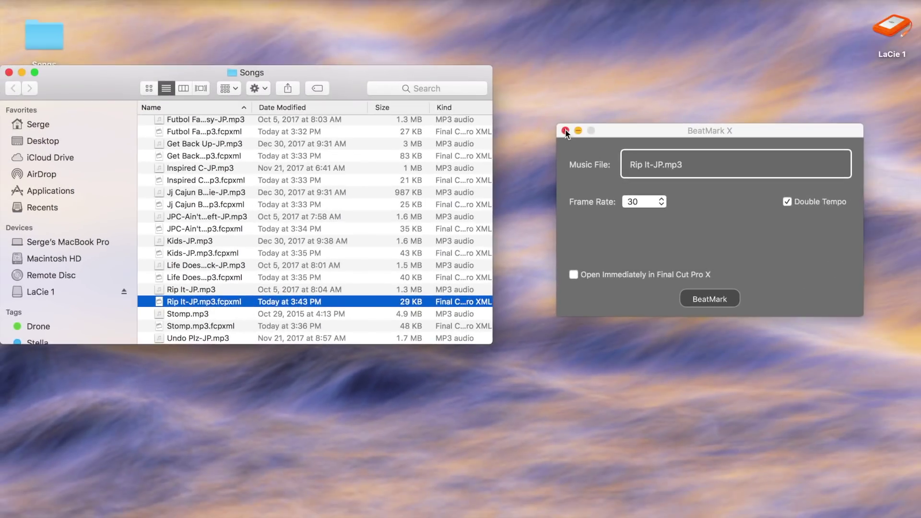
pyautogui.click(565, 131)
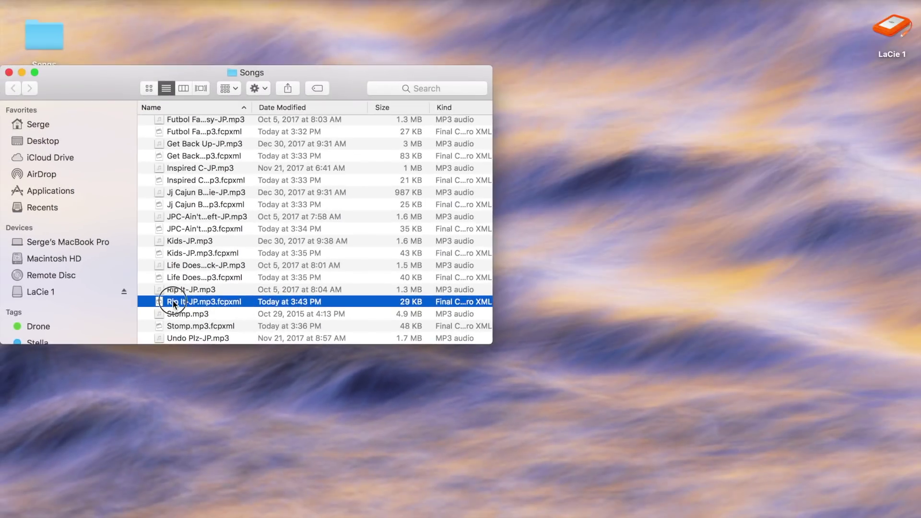
pyautogui.moveTo(173, 305); pyautogui.dragTo(655, 190)
pyautogui.click(9, 72)
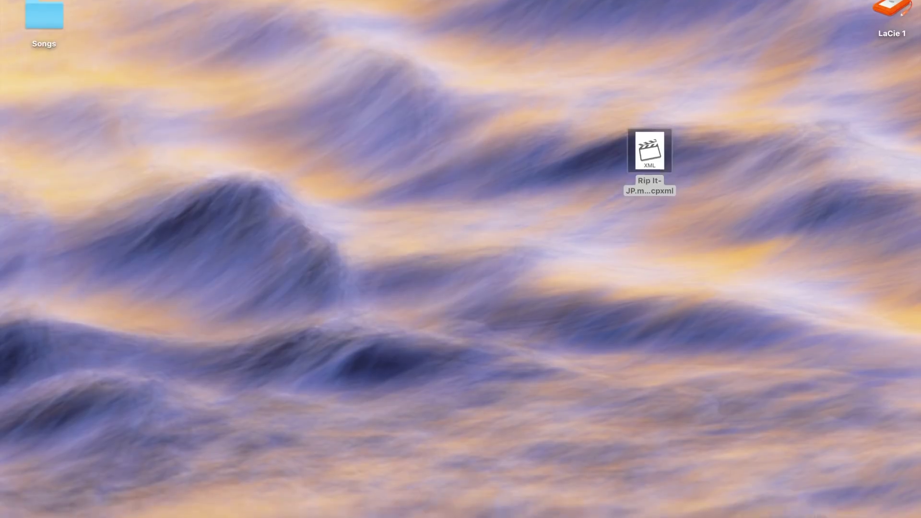
pyautogui.click(795, 490)
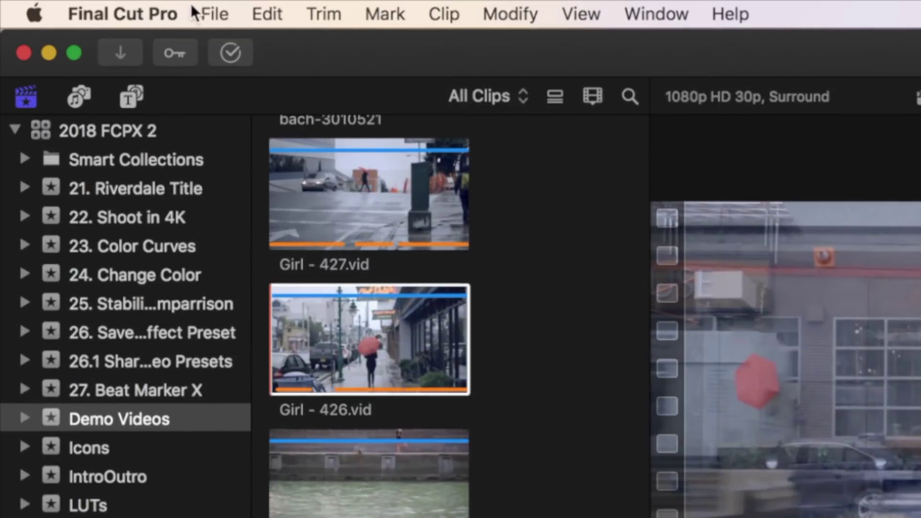
# - Import Rip It-JP.mp3.fcpxml via File > Import > XML
pyautogui.click(121, 0)
pyautogui.moveTo(157, 83)
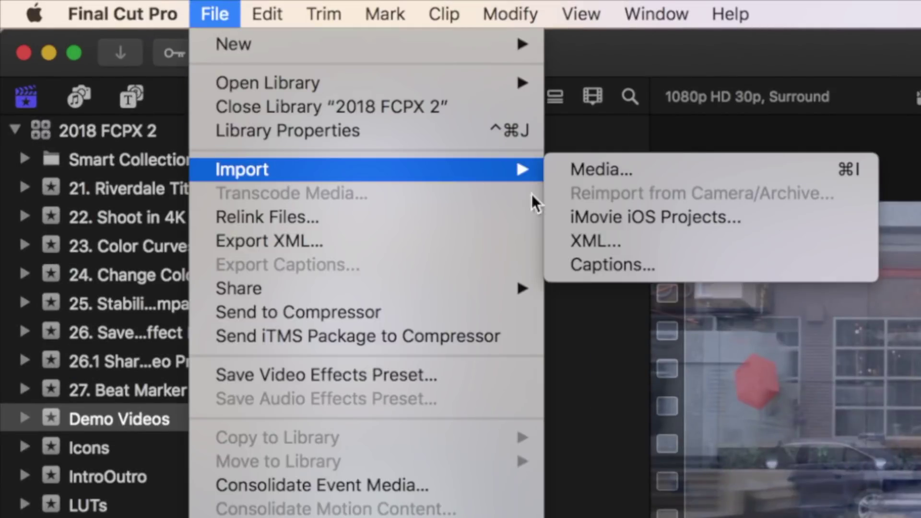
pyautogui.click(622, 242)
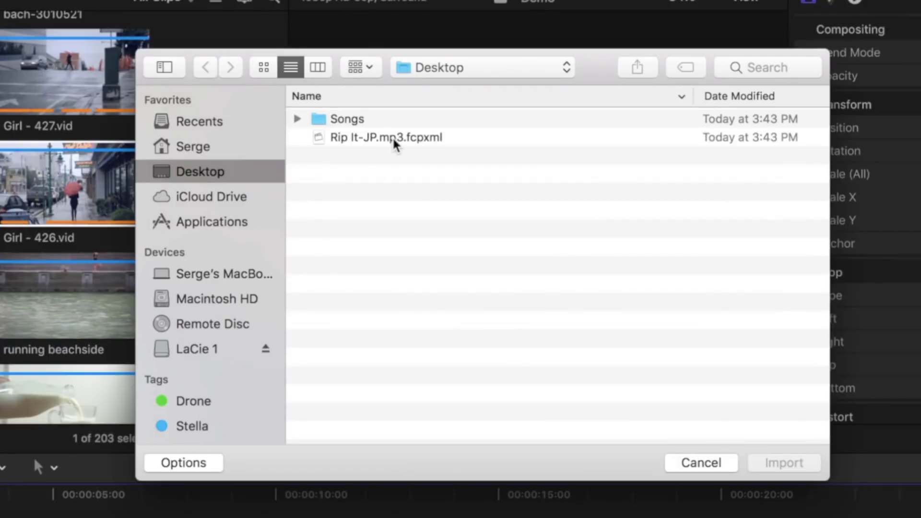
pyautogui.click(394, 139)
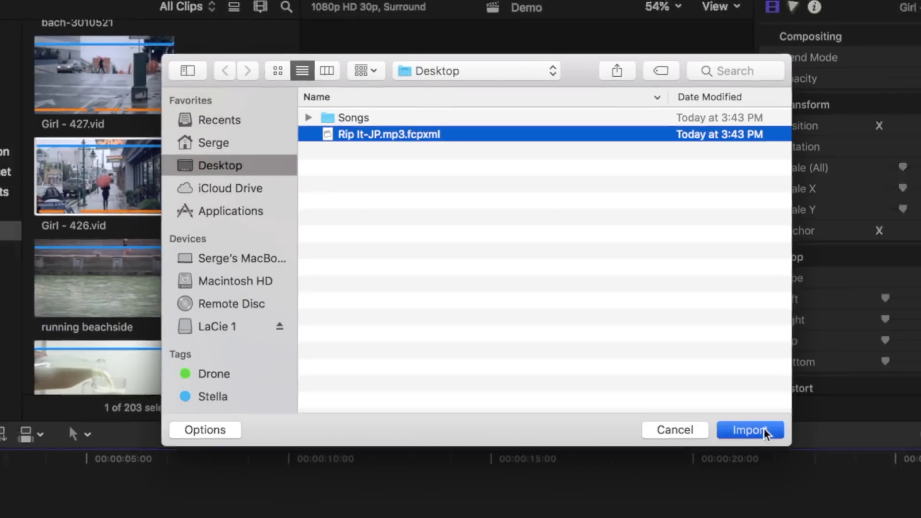
pyautogui.click(796, 462)
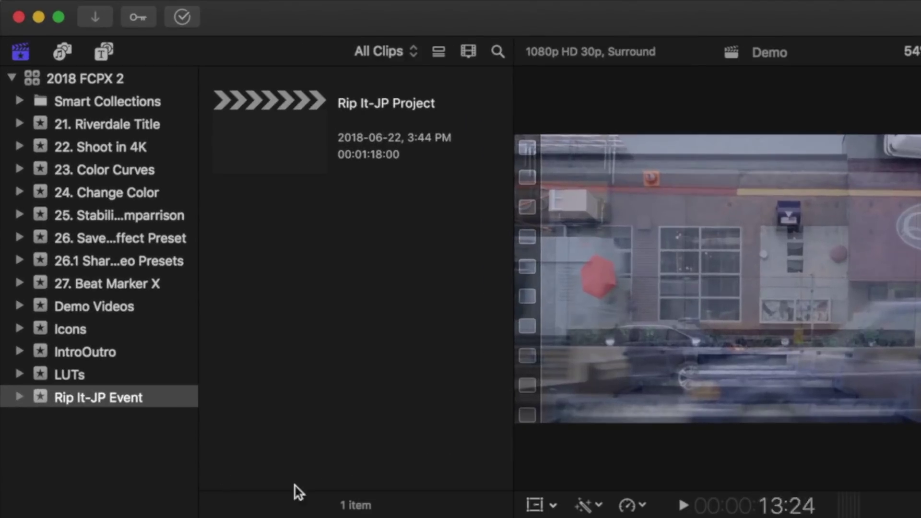
# - Open the Rip It-JP Project from the new Rip It-JP Event in the timeline
pyautogui.click(120, 403)
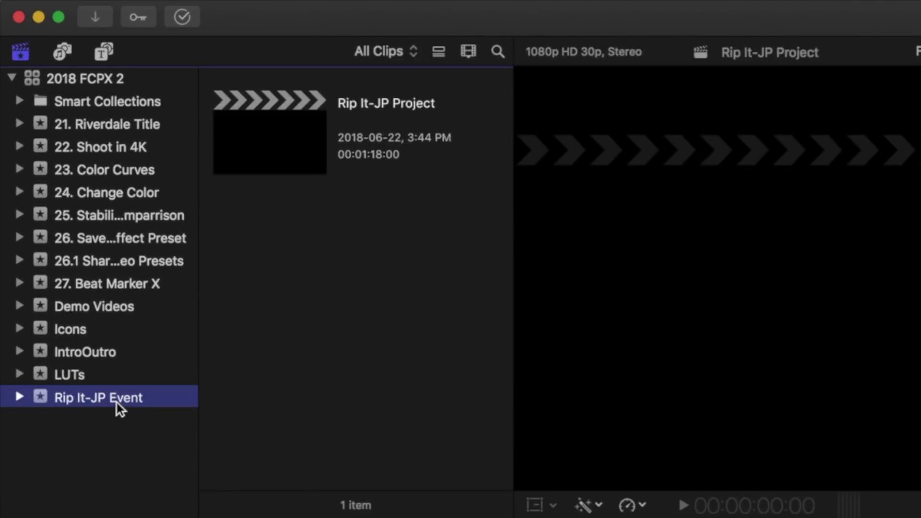
pyautogui.click(264, 165)
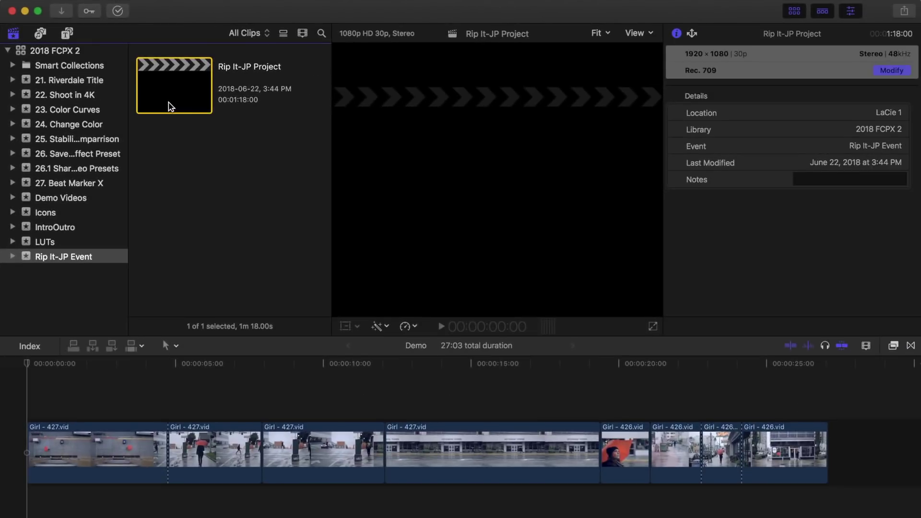
pyautogui.doubleClick(261, 161)
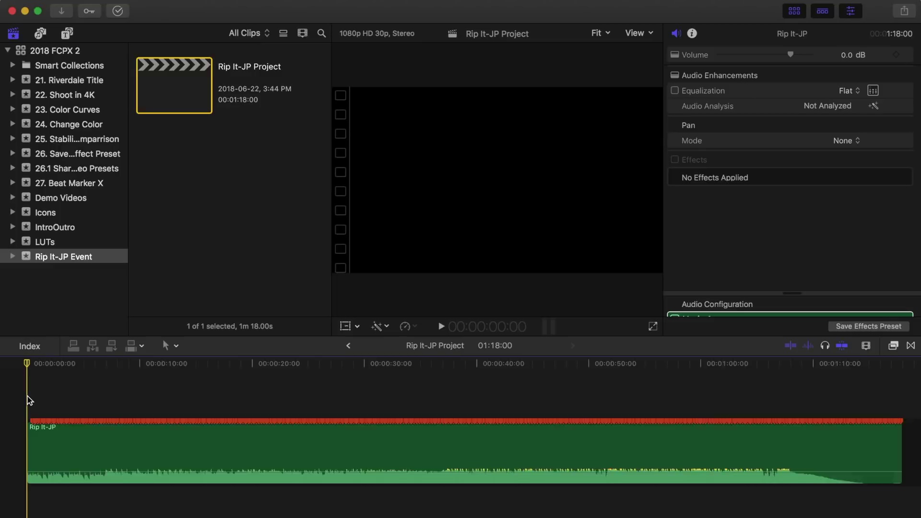
# - Zoom the timeline in twice with Cmd+= and play the song from the playhead
pyautogui.press('super+equal')
pyautogui.press('super+equal')
pyautogui.press('super+equal')
pyautogui.press('super+equal')
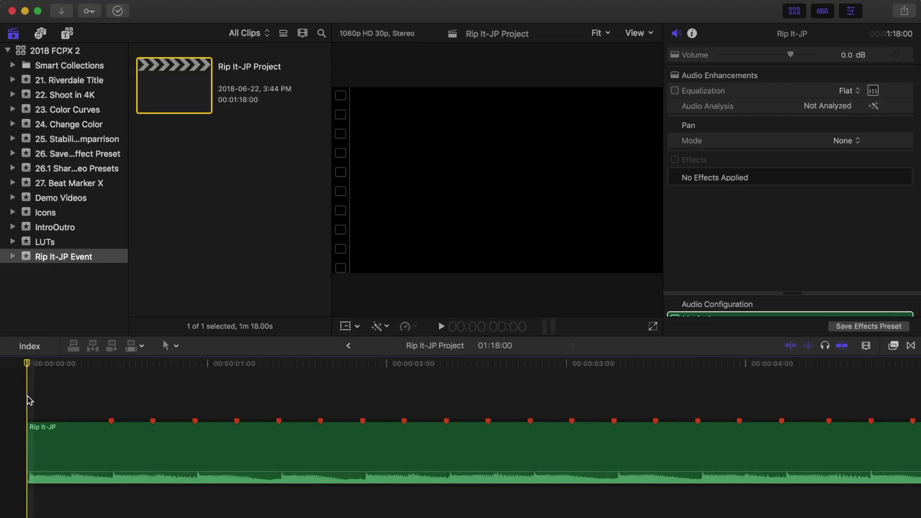
pyautogui.press('super+equal')
pyautogui.press('space')
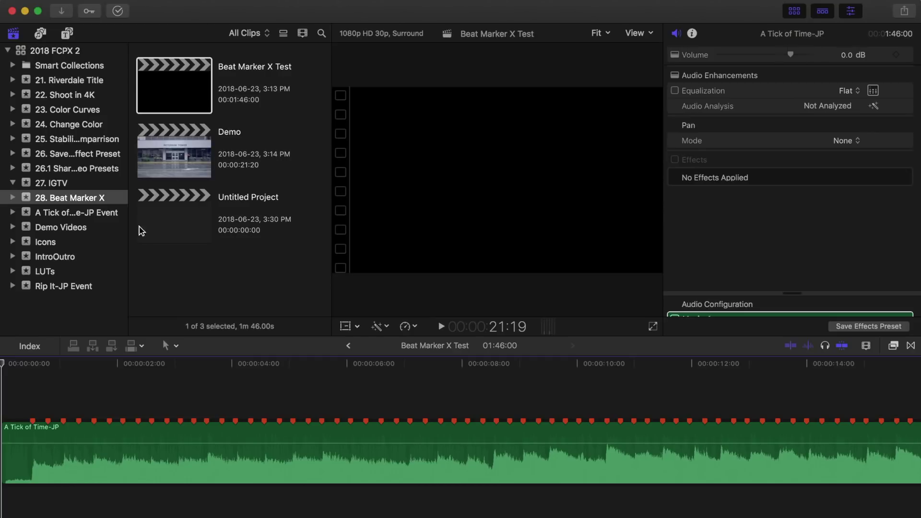
# - Blade the A Tick of Time-JP clip at the 4:17 beat marker
pyautogui.click(3, 398)
pyautogui.press('space')
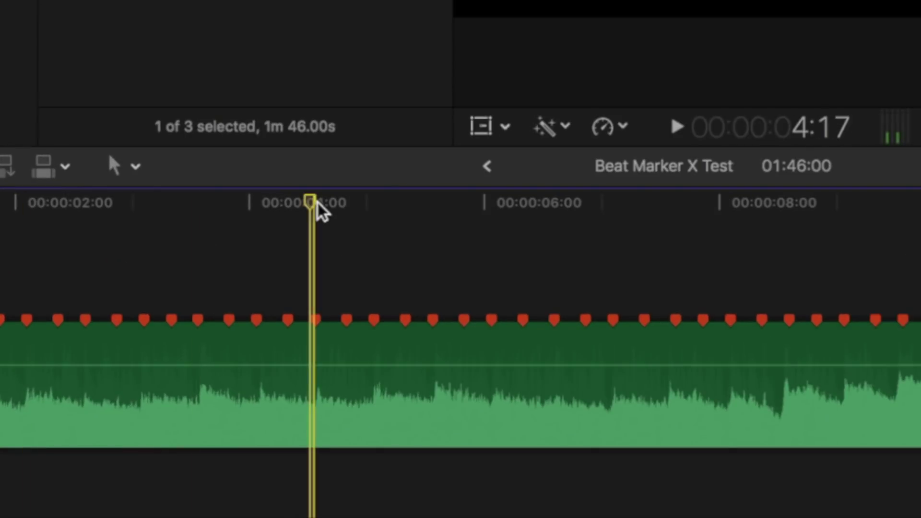
pyautogui.click(262, 363)
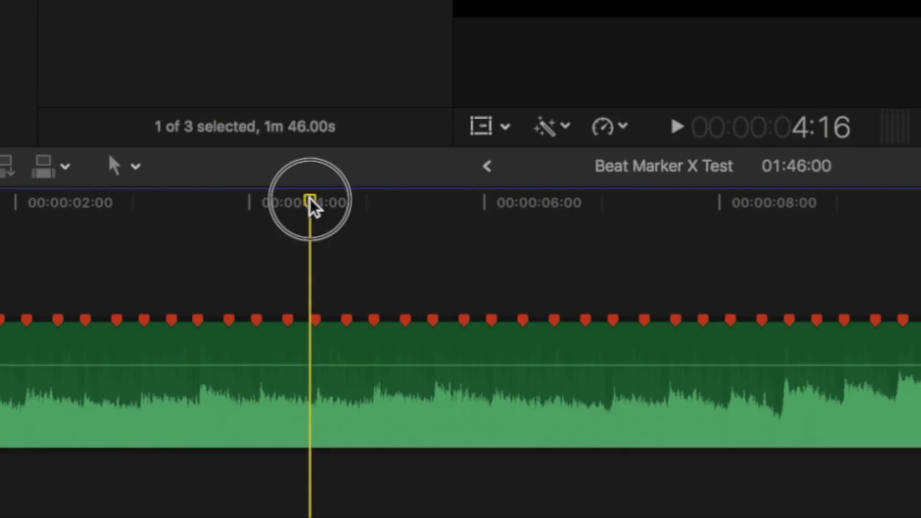
pyautogui.click(321, 354)
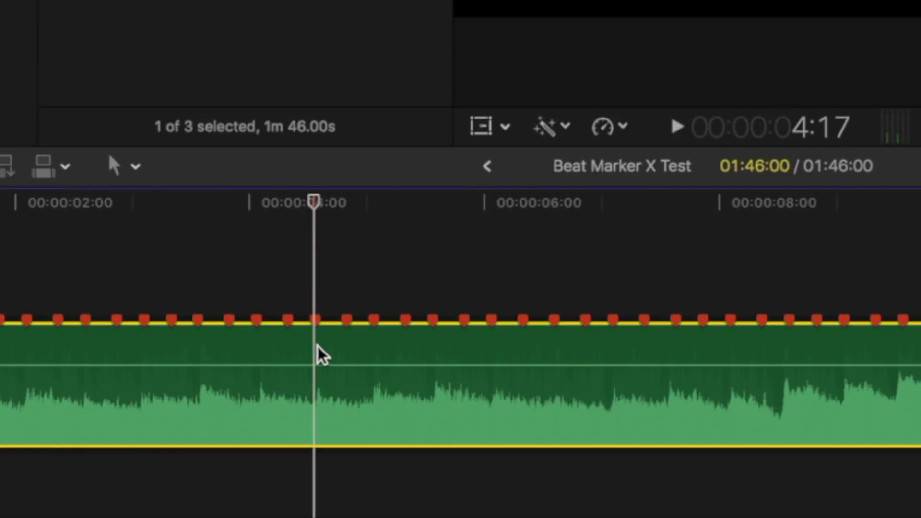
pyautogui.press('super+b')
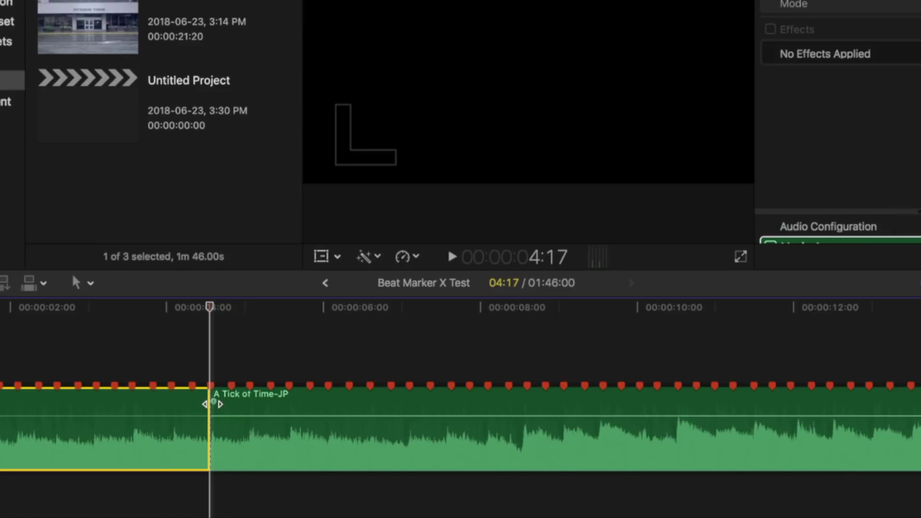
# - Play on to the 17:03 beat marker and blade the clip there too
pyautogui.hscroll(10, 211, 405)
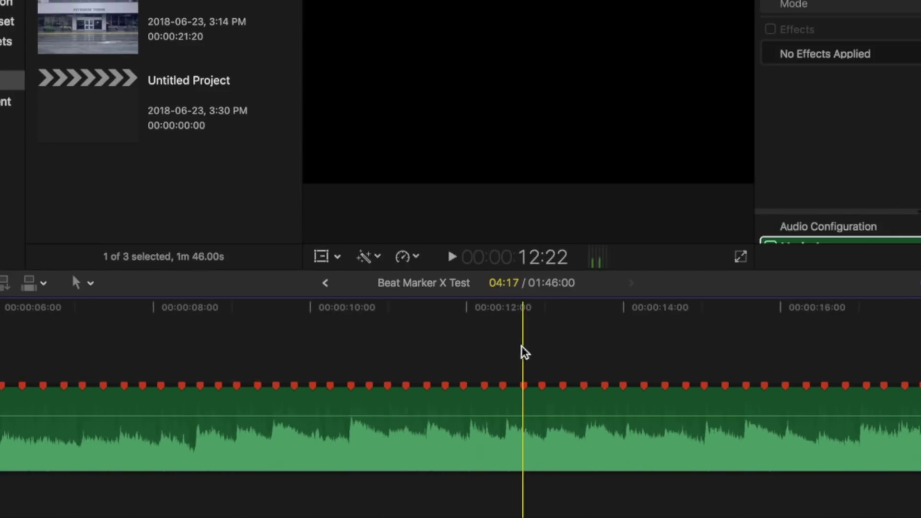
pyautogui.press('space')
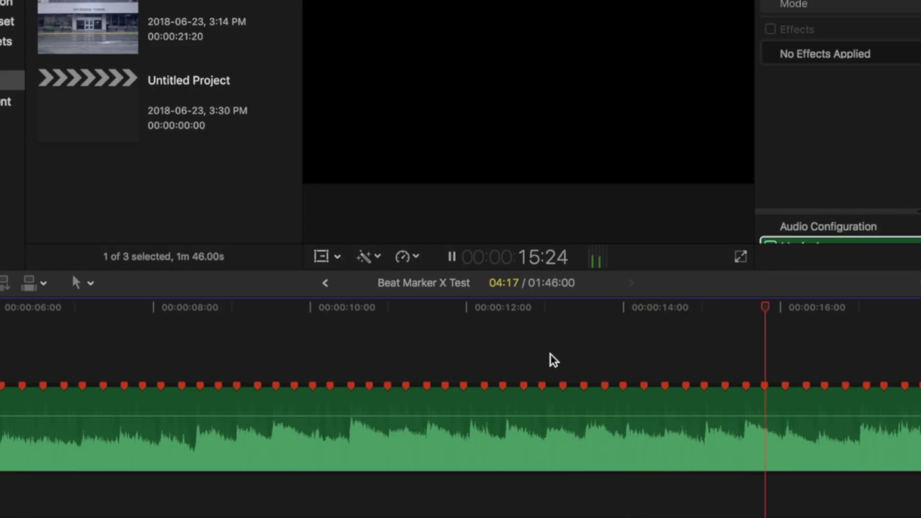
pyautogui.press('space')
pyautogui.hscroll(5, 547, 336)
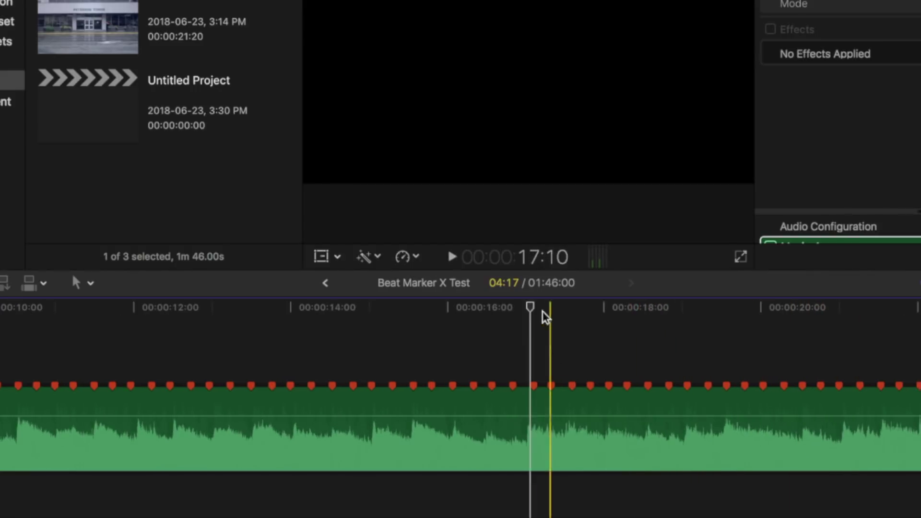
pyautogui.click(536, 422)
pyautogui.press('super+b')
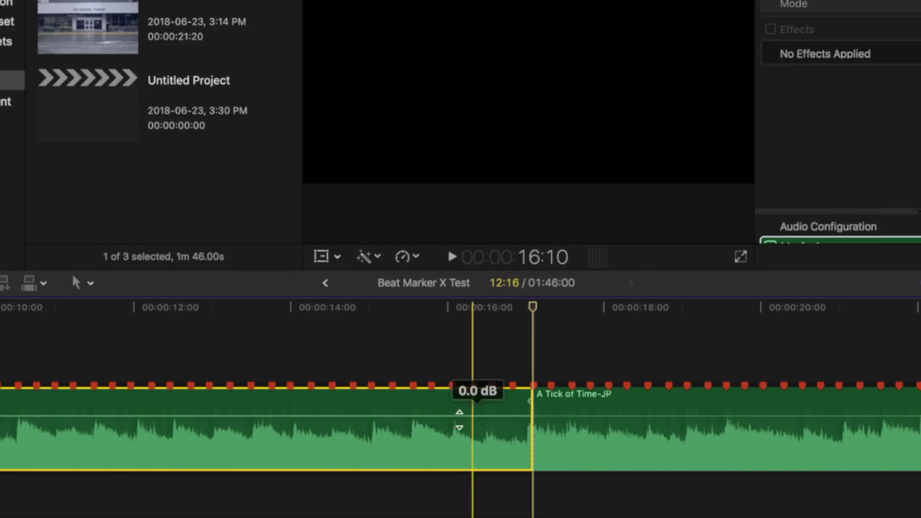
# - Delete the 4:17–17:03 section and play back across the new join
pyautogui.press('Delete')
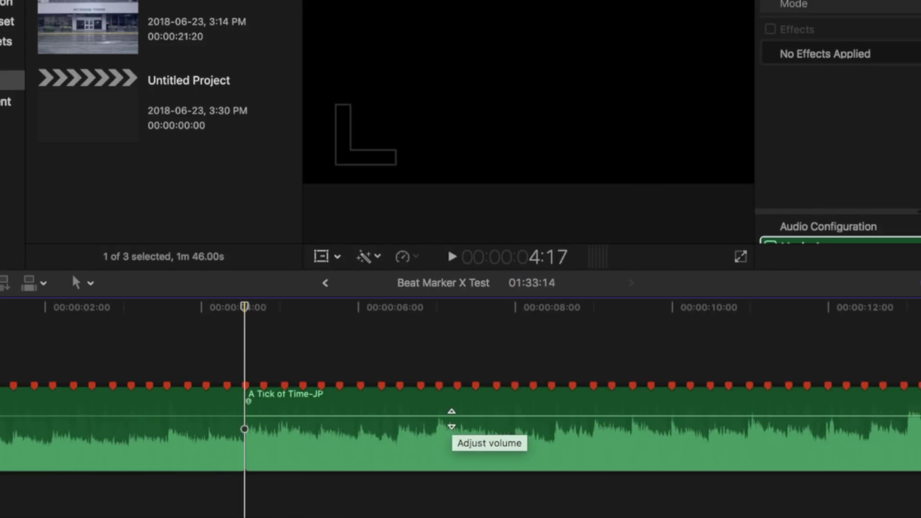
pyautogui.press('space')
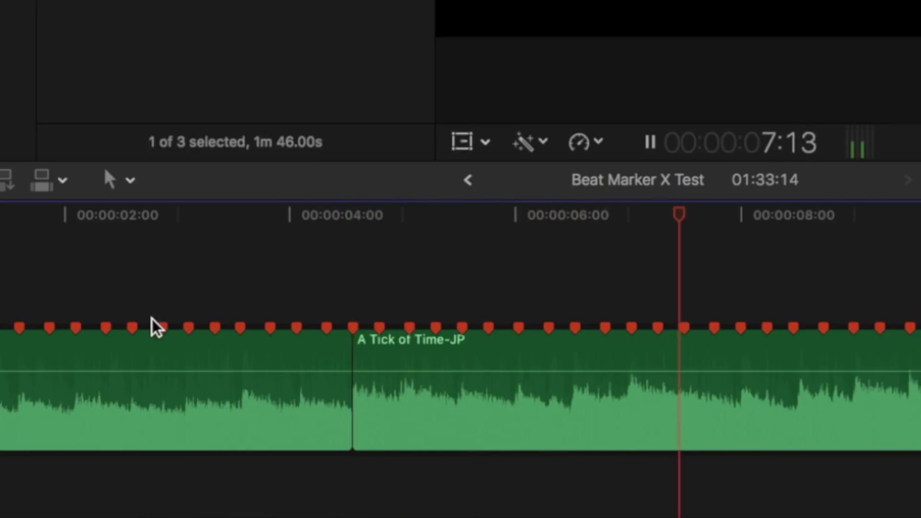
pyautogui.press('space')
pyautogui.press('space')
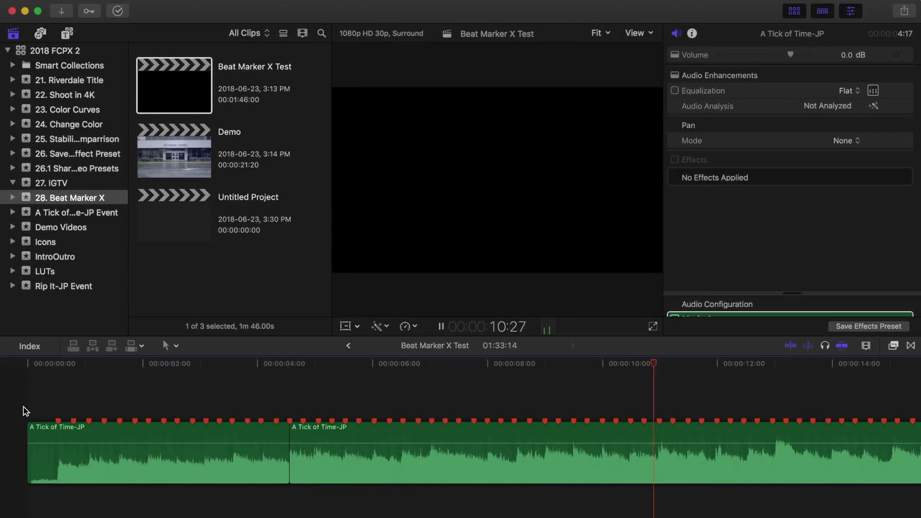
pyautogui.press('space')
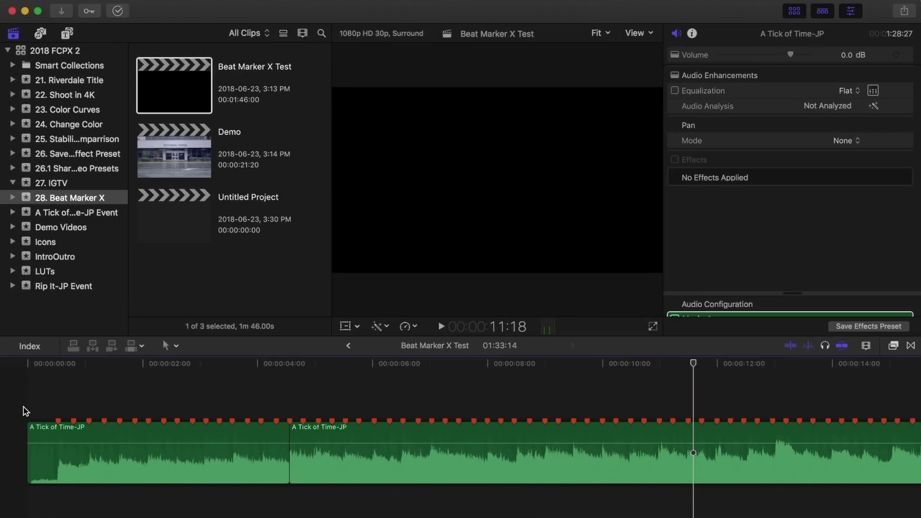